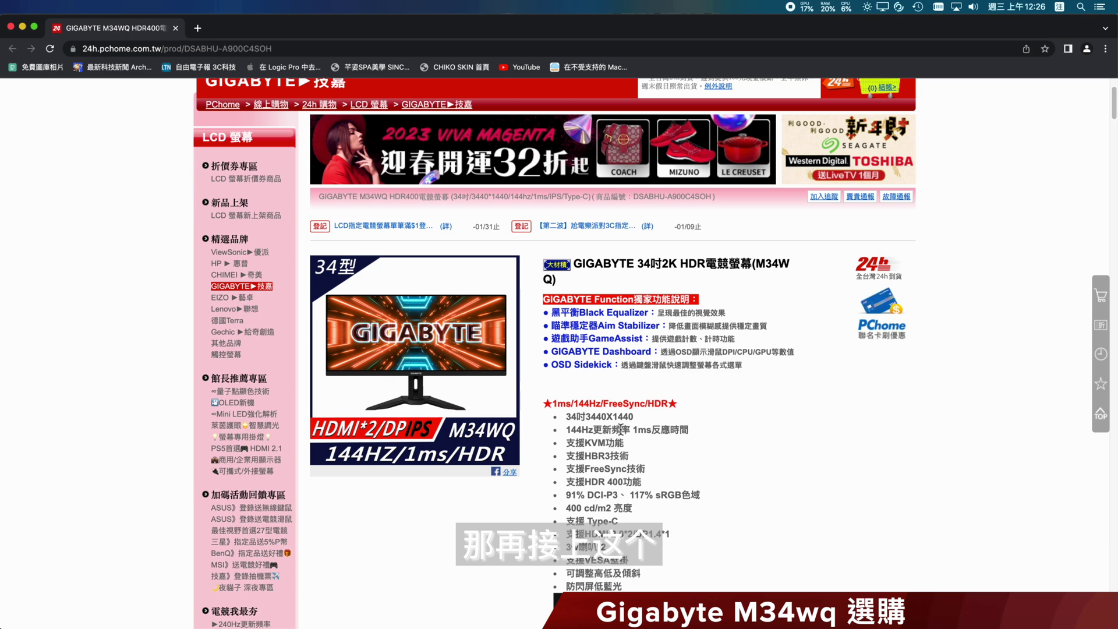
scroll(732, 436, "up", 4)
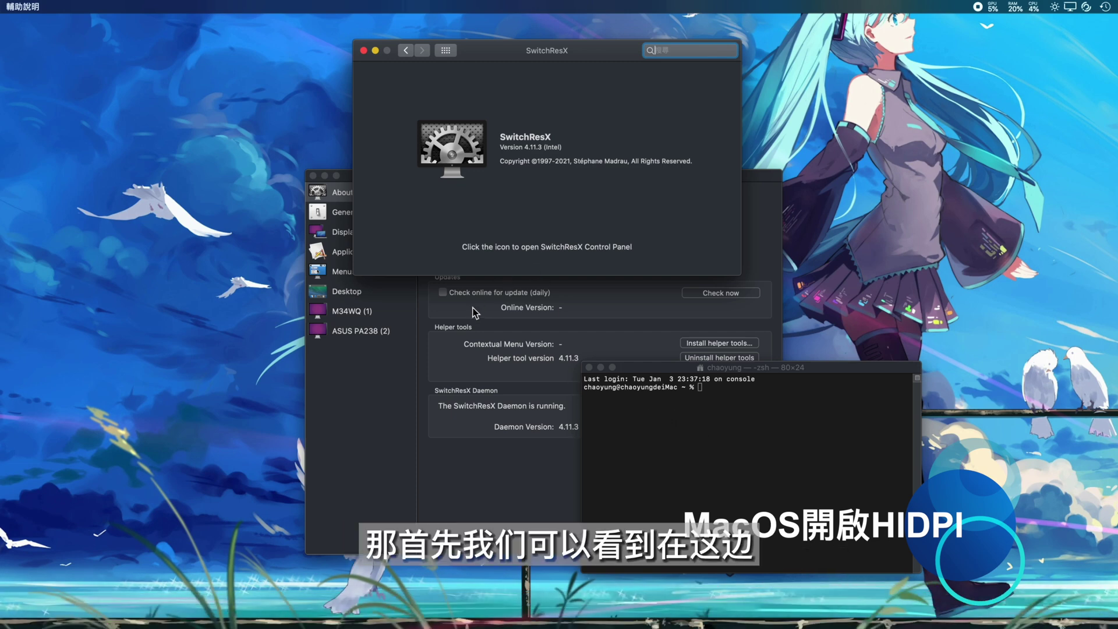
Bring the SwitchResX Preferences window forward and view the M34WQ monitor's display information
left_click(550, 280)
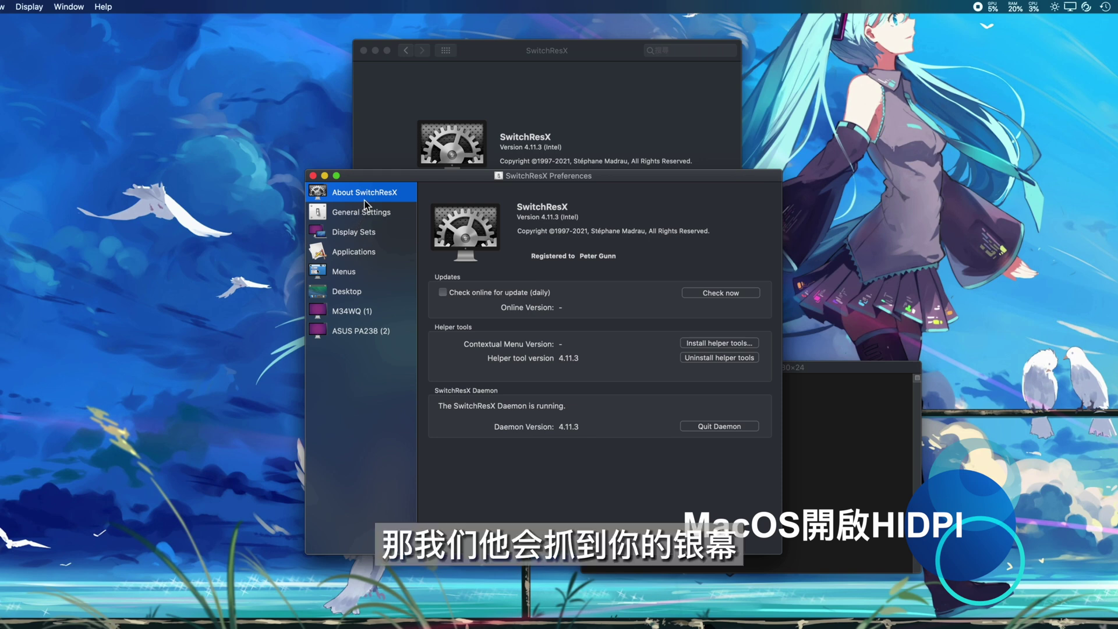
left_click(363, 316)
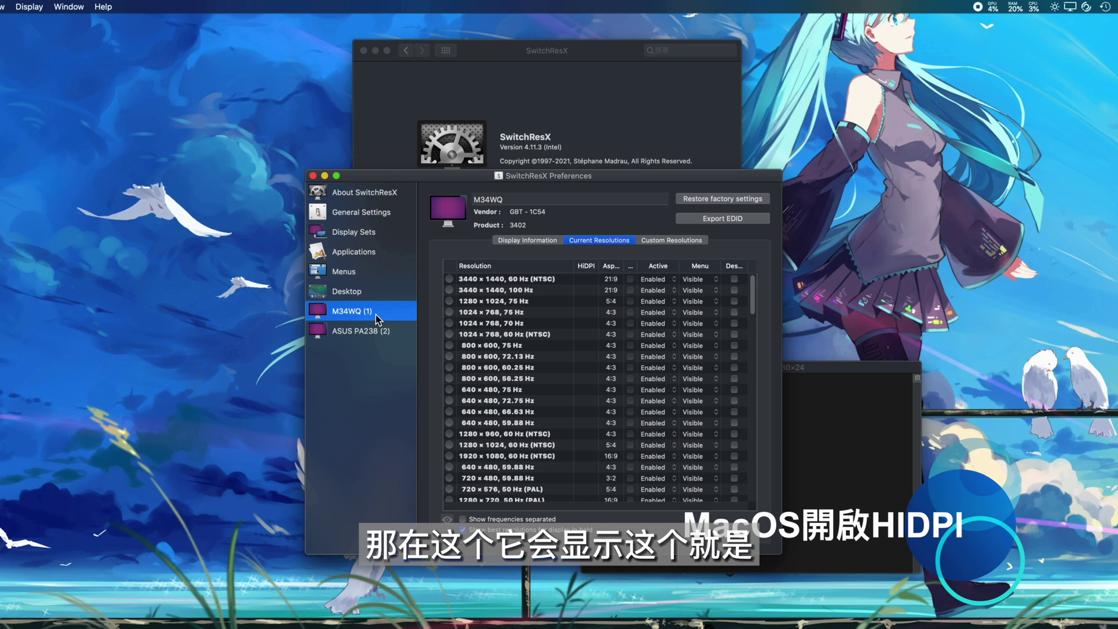
left_click(524, 241)
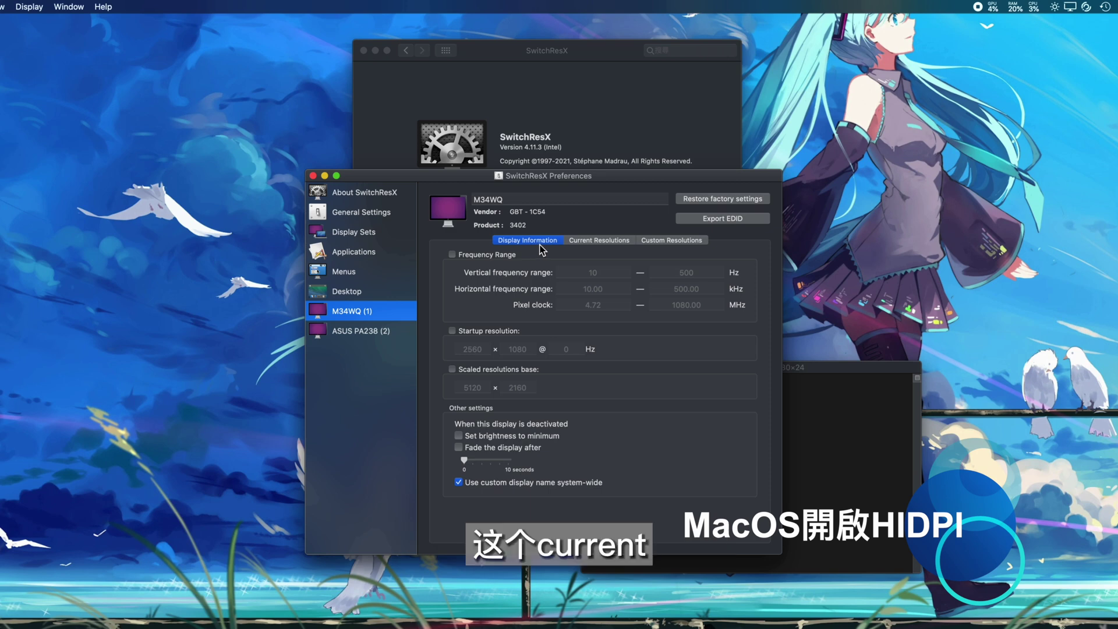
Look through the M34WQ monitor's list of current resolutions, including its HiDPI entries
left_click(581, 244)
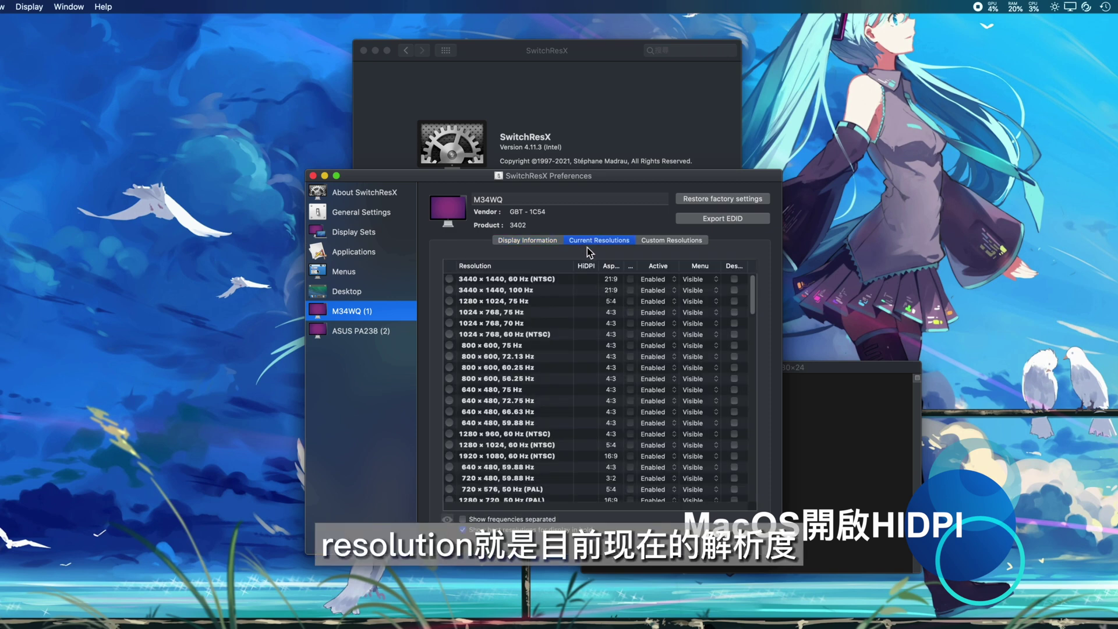
scroll(589, 373, "down", 10)
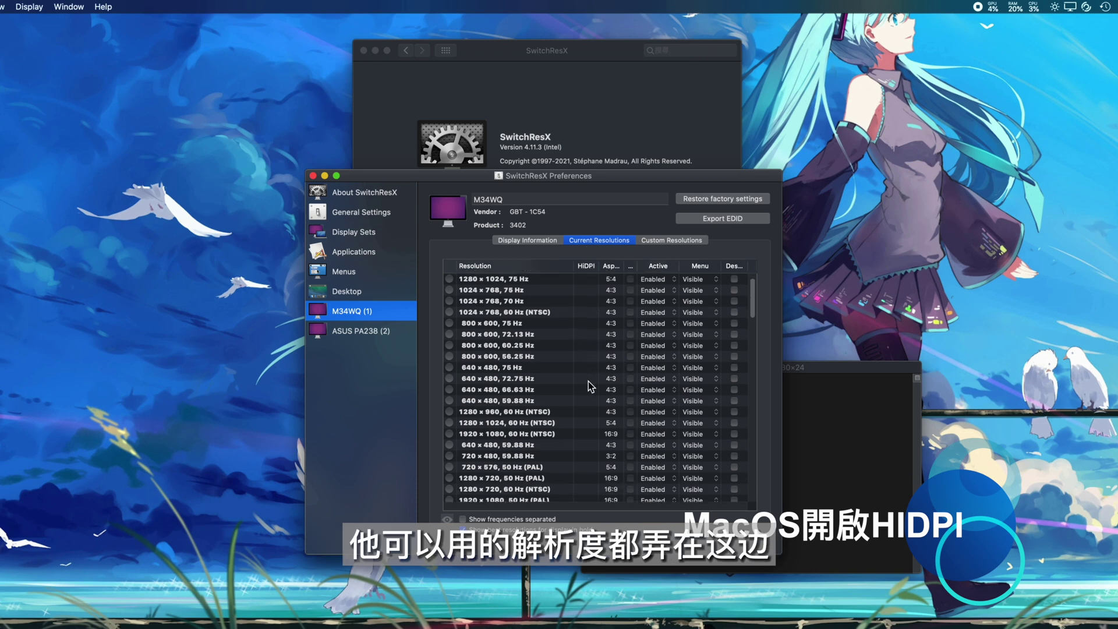
scroll(589, 385, "down", 15)
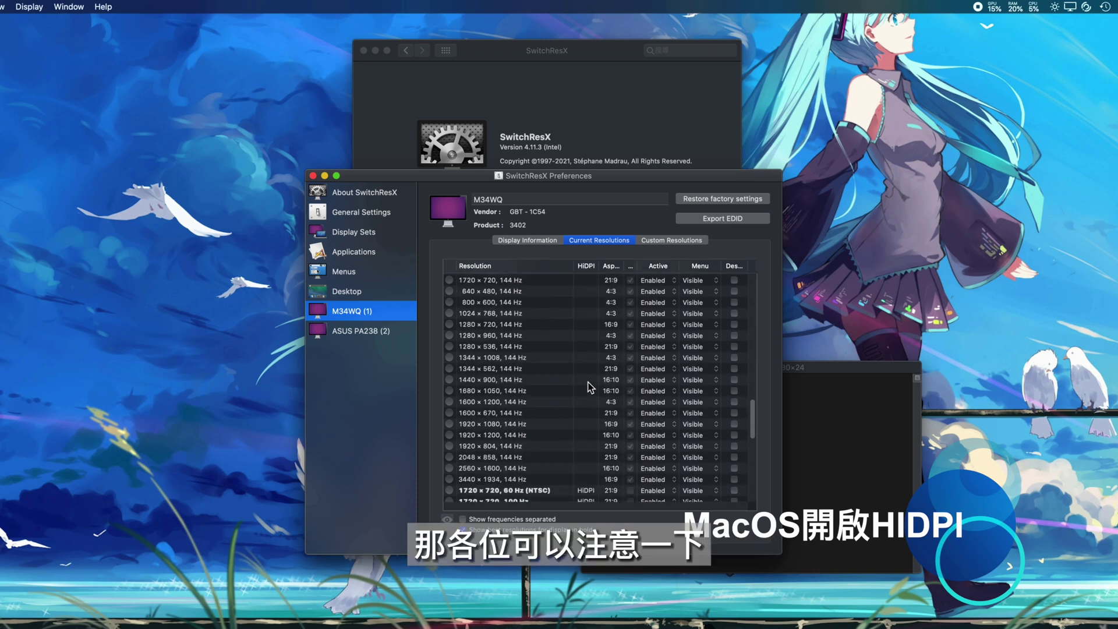
scroll(590, 386, "up", 8)
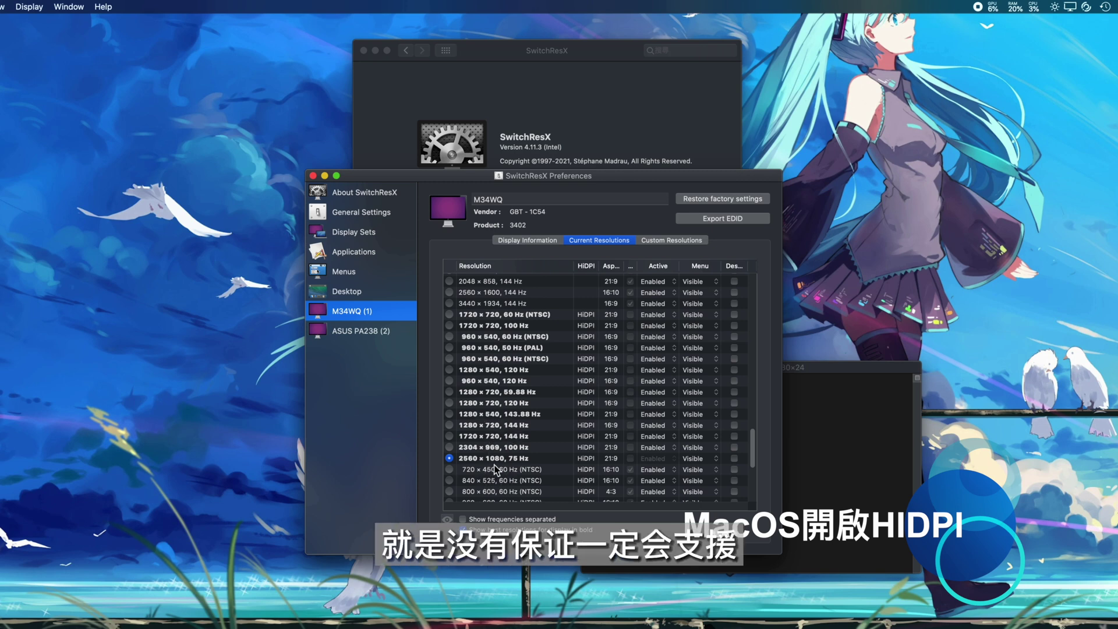
scroll(512, 462, "up", 5)
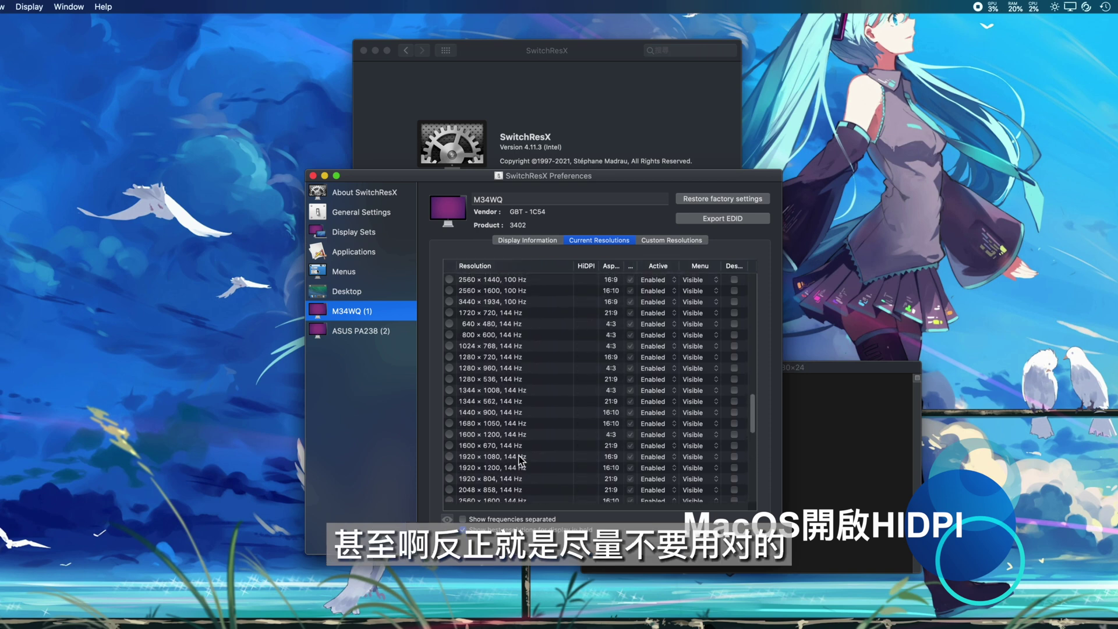
scroll(518, 460, "up", 4)
scroll(520, 460, "up", 10)
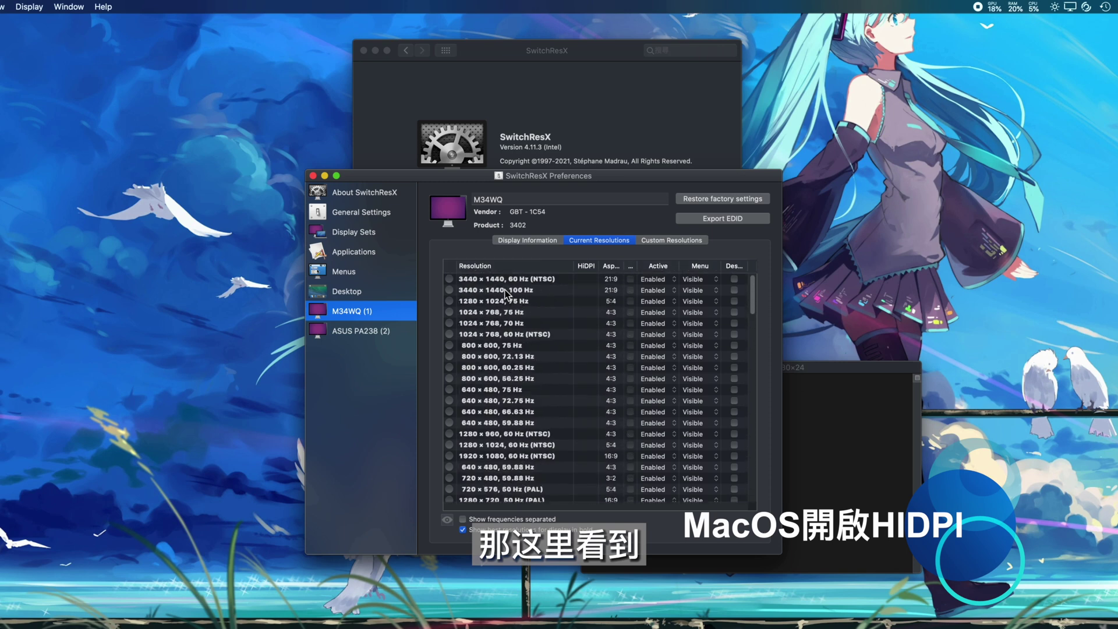
Inspect the timing settings of the M34WQ's custom 5120 × 2160, 75 Hz resolution and close them without saving
left_click(664, 242)
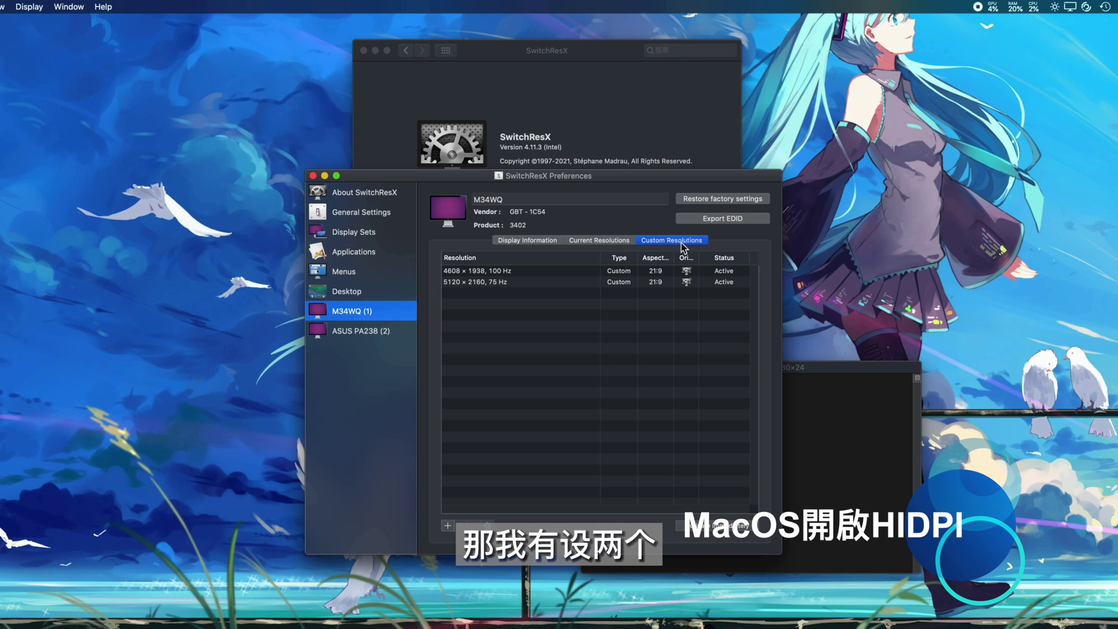
left_click(524, 284)
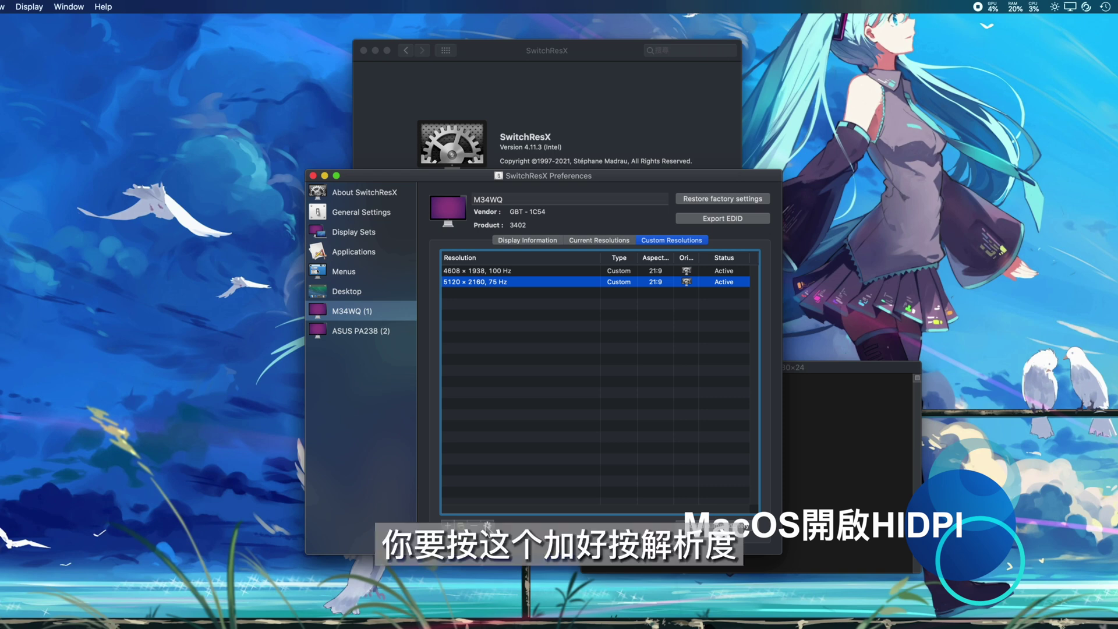
left_click(448, 526)
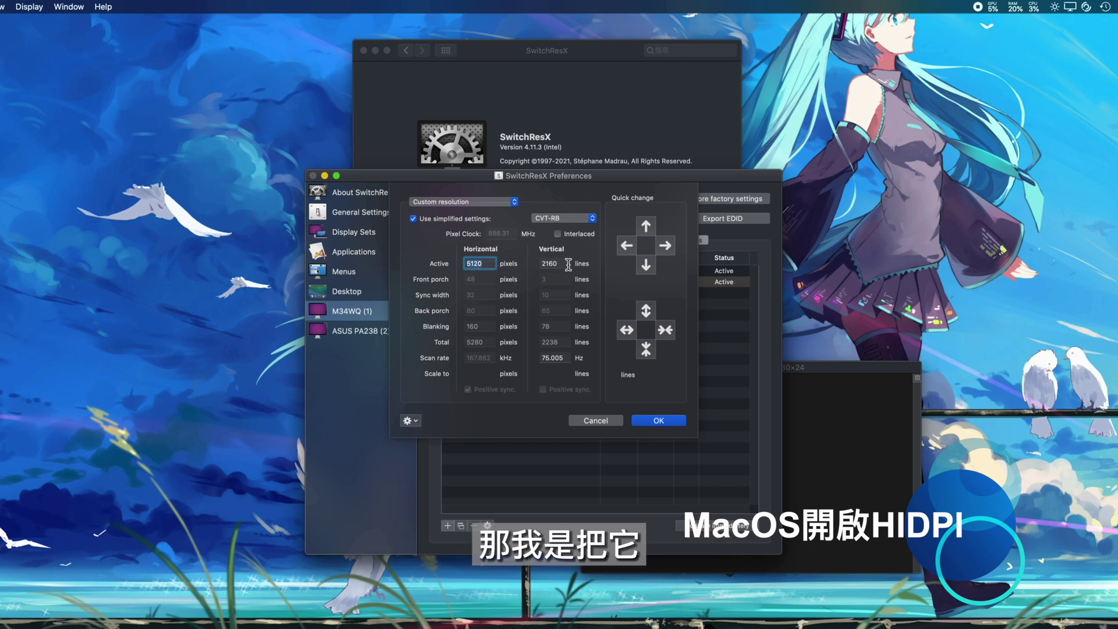
left_click(602, 420)
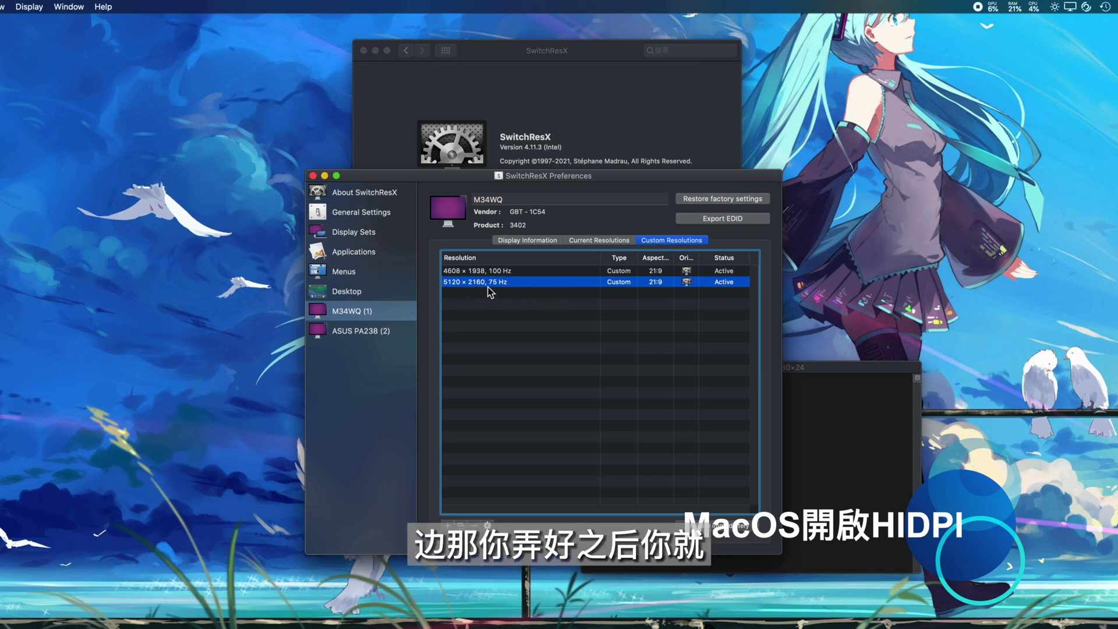
Check the current resolutions again, then revisit the custom 5120 × 2160 definition and cancel out of it
left_click(600, 242)
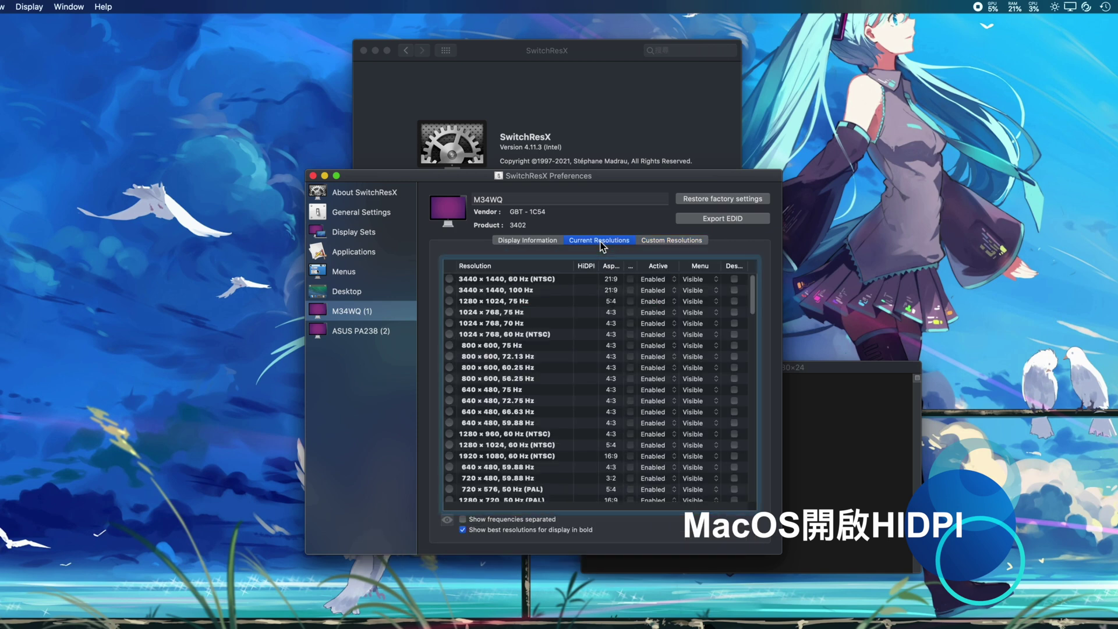
left_click(674, 241)
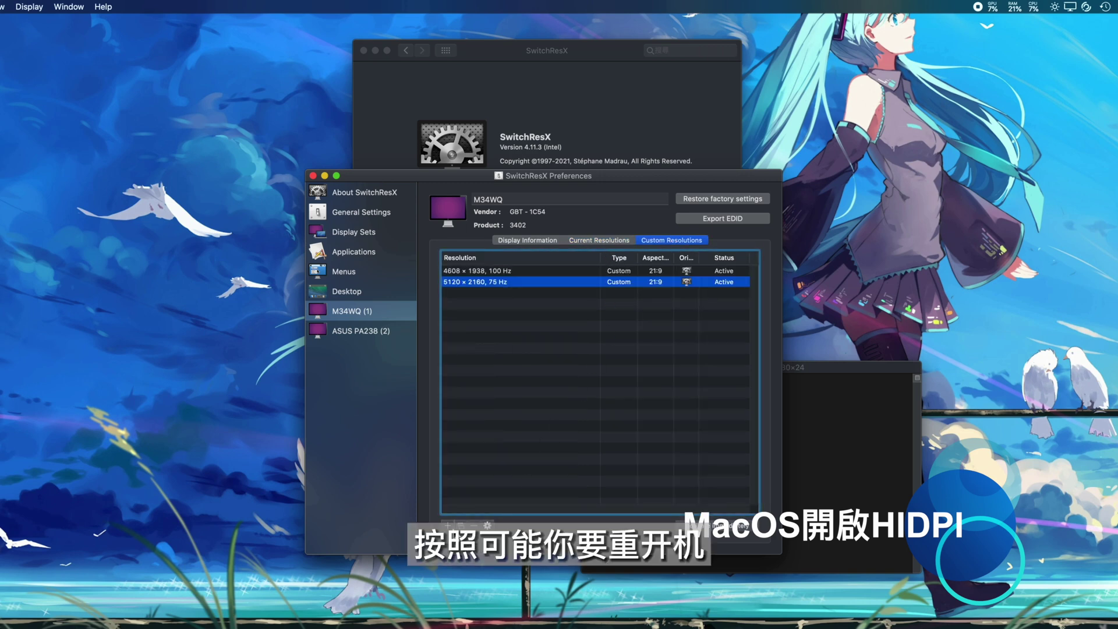
left_click(461, 526)
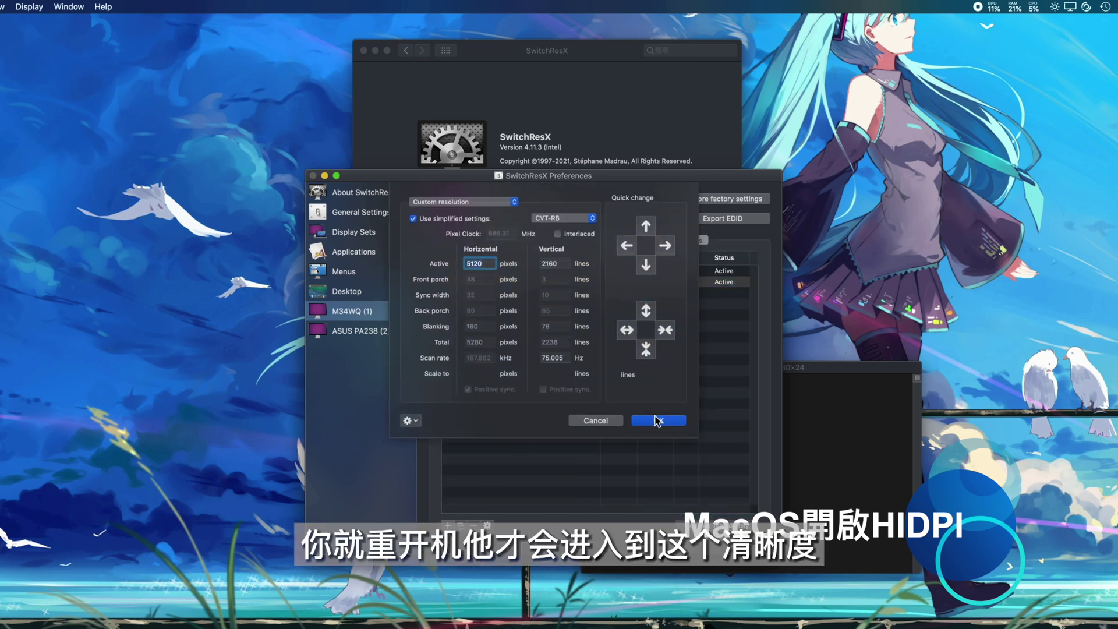
left_click(607, 421)
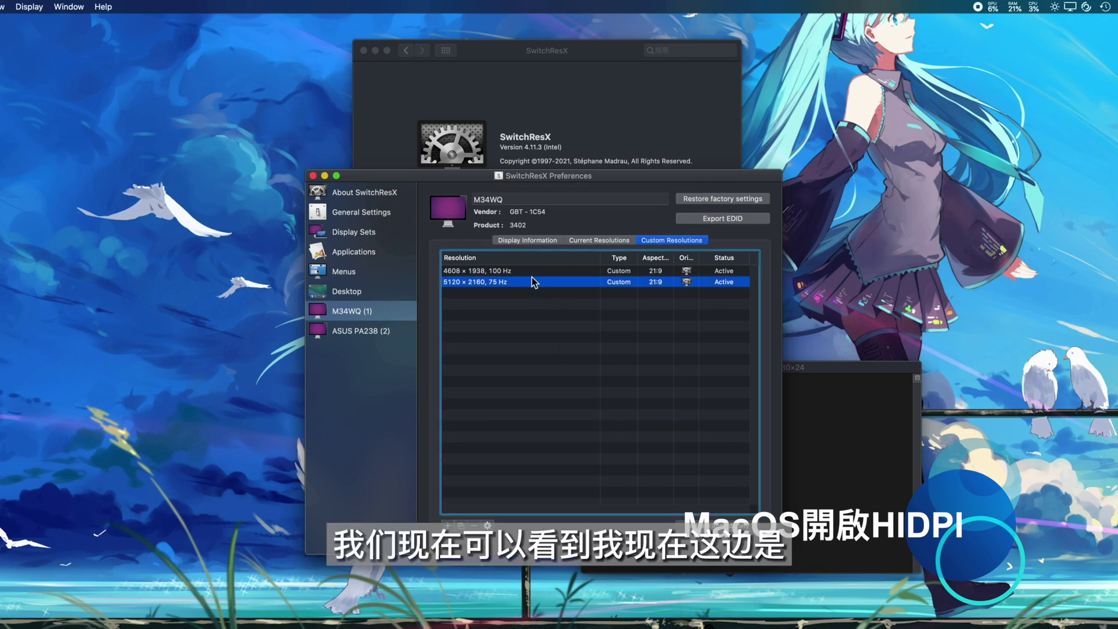
Locate the 2560 × 1080, 75 Hz HiDPI entry in the M34WQ's current resolutions
left_click(599, 240)
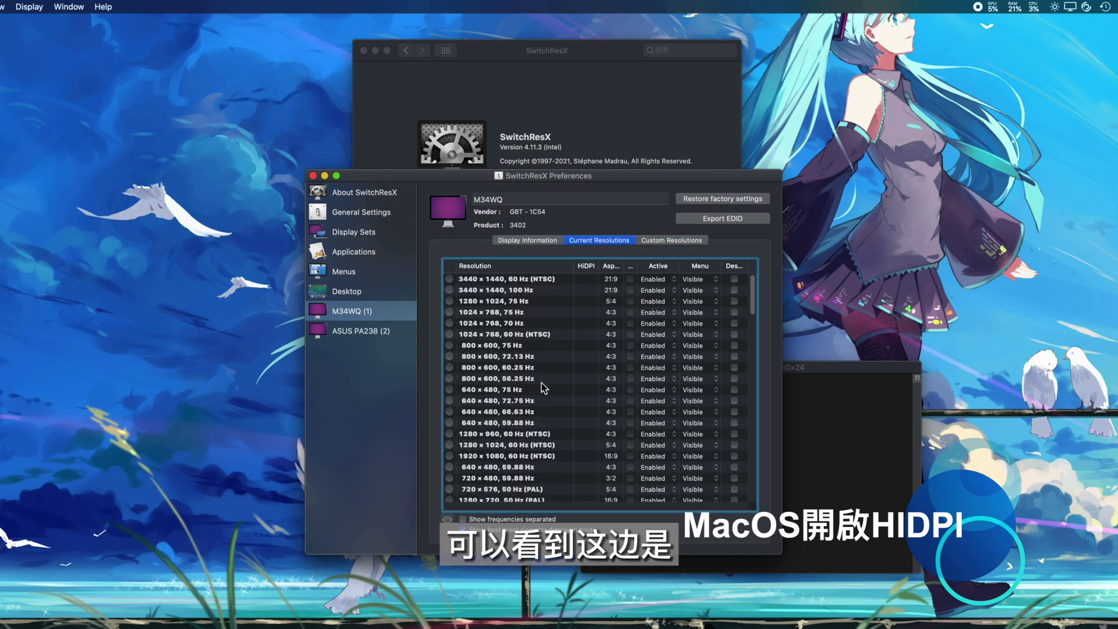
scroll(540, 407, "down", 5)
scroll(539, 410, "down", 10)
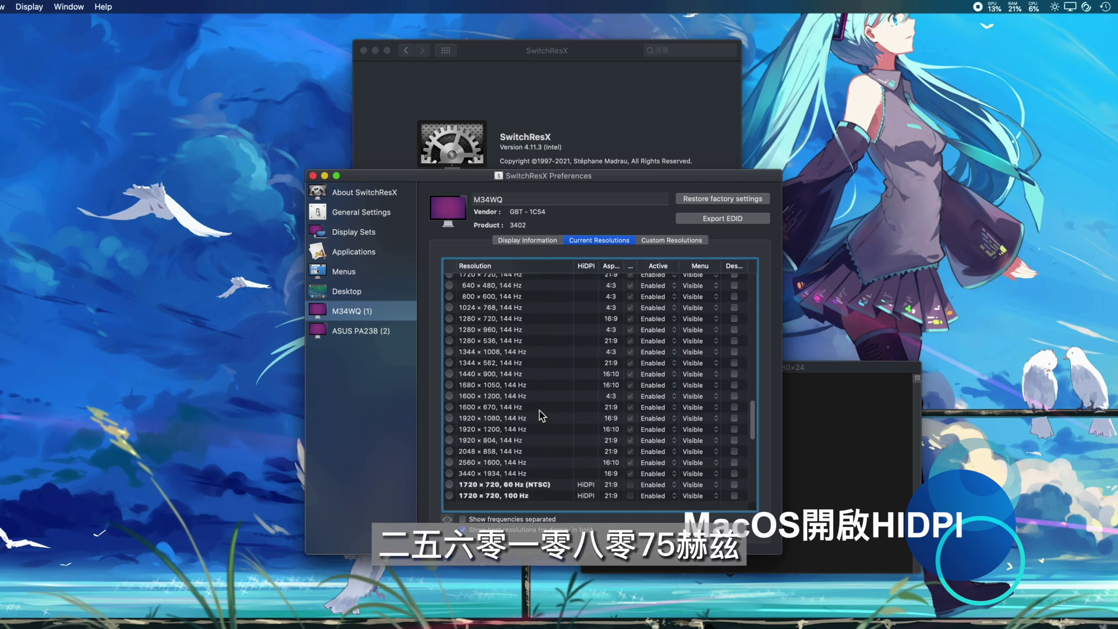
scroll(539, 411, "up", 4)
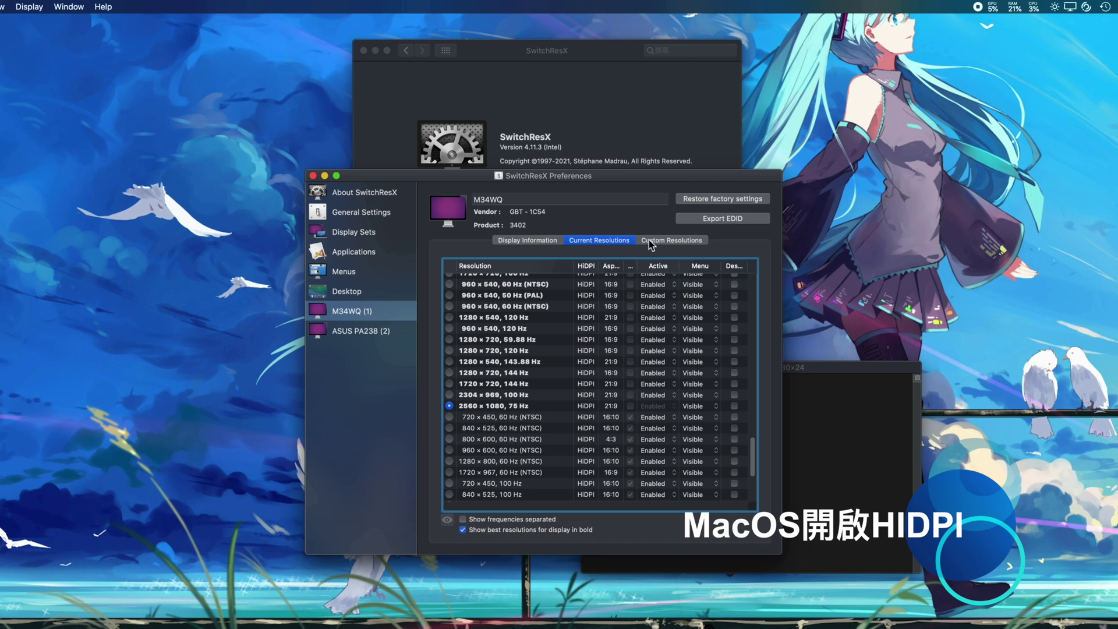
In Terminal, paste "sudo defaults write /Library/Preferences/com.apple.windowserver.plist DisplayResolutionEnabled -bool true" at the prompt and close the window without running it
left_click(840, 374)
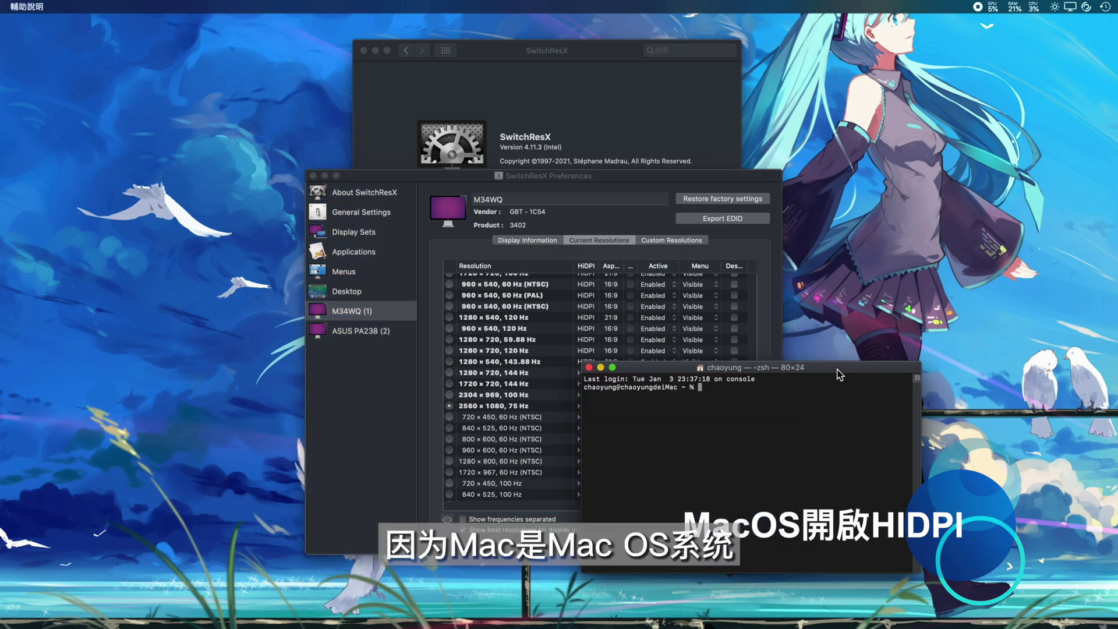
right_click(759, 400)
left_click(752, 402)
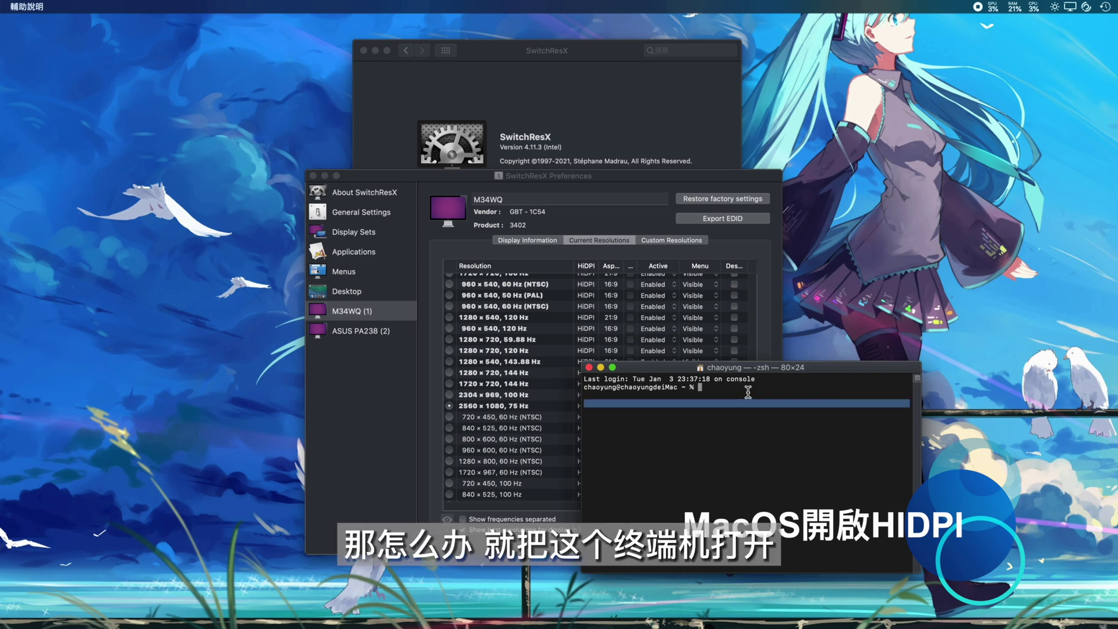
right_click(748, 390)
left_click(767, 406)
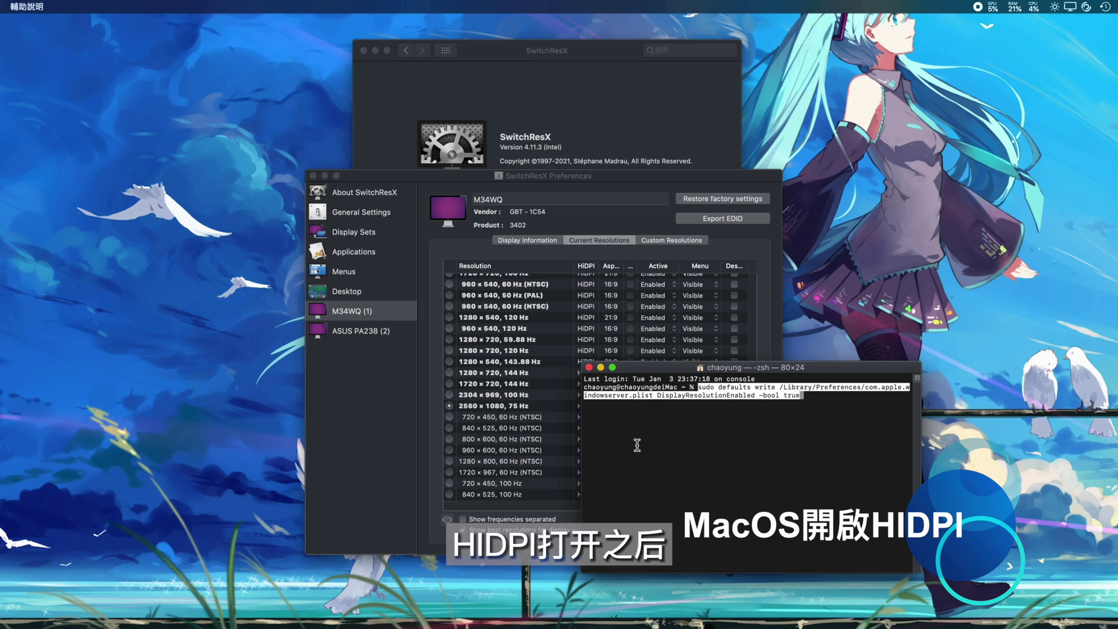
left_click(589, 367)
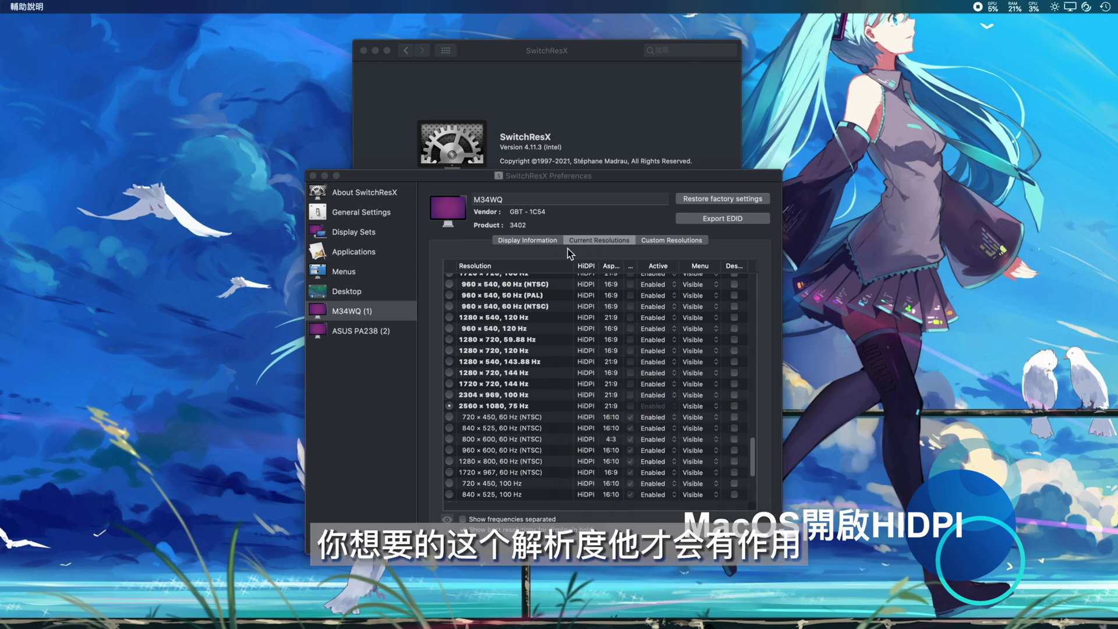
Return to the M34WQ monitor's list of custom resolutions in SwitchResX
left_click(650, 240)
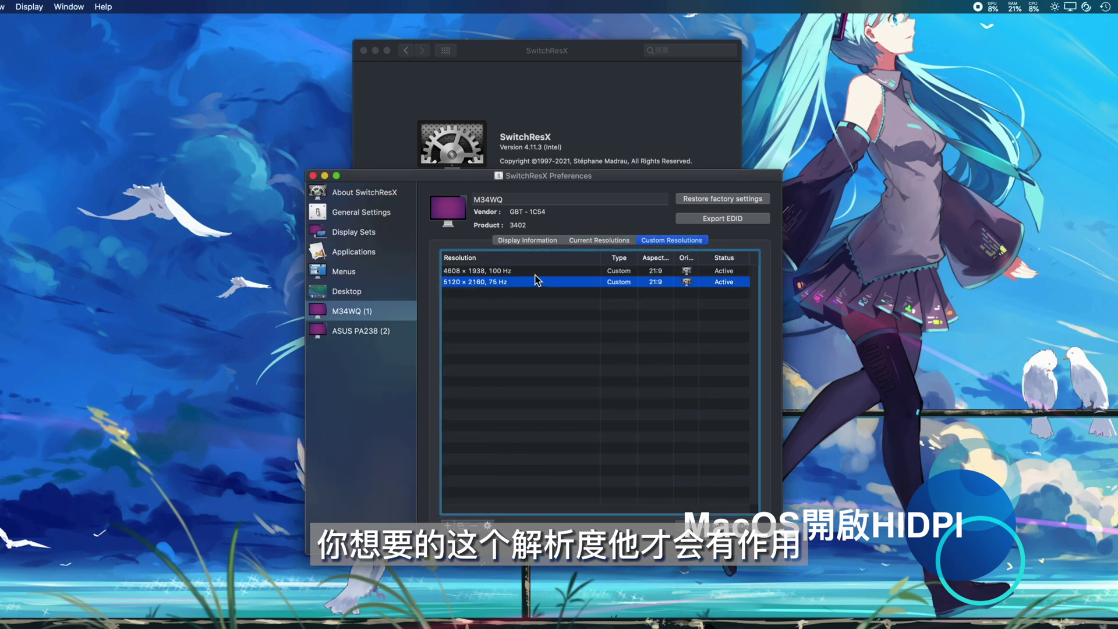